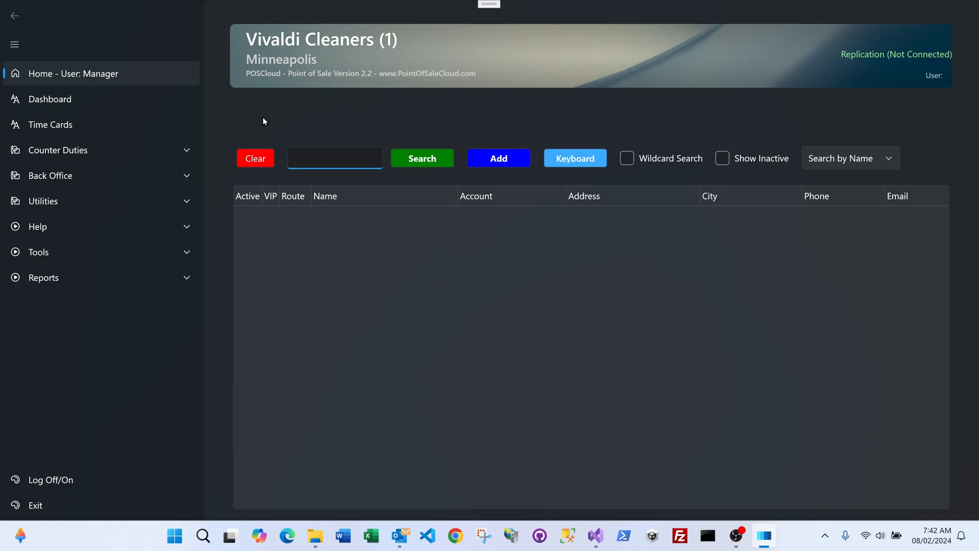
Check the available Tag Size options in the Store Settings, leaving the current choice in place
click(79, 259)
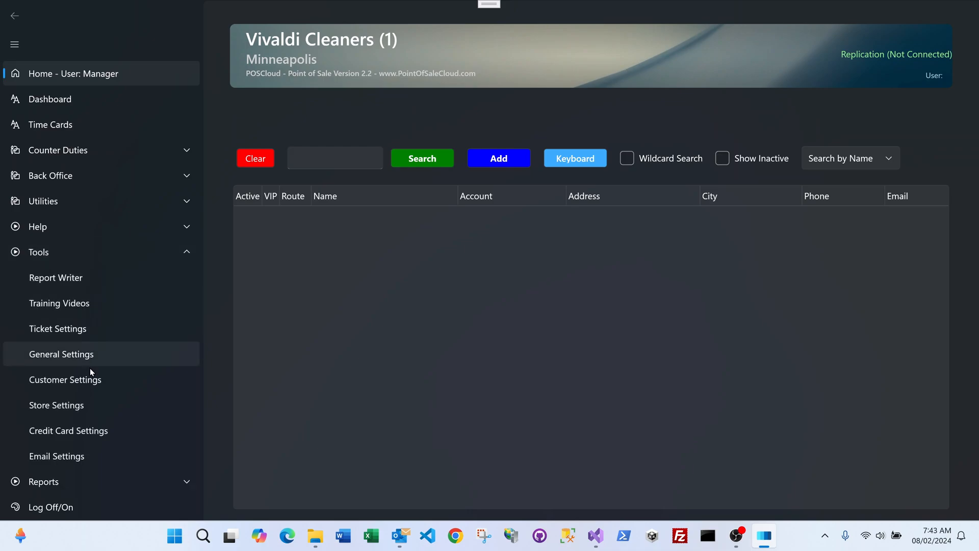
click(73, 408)
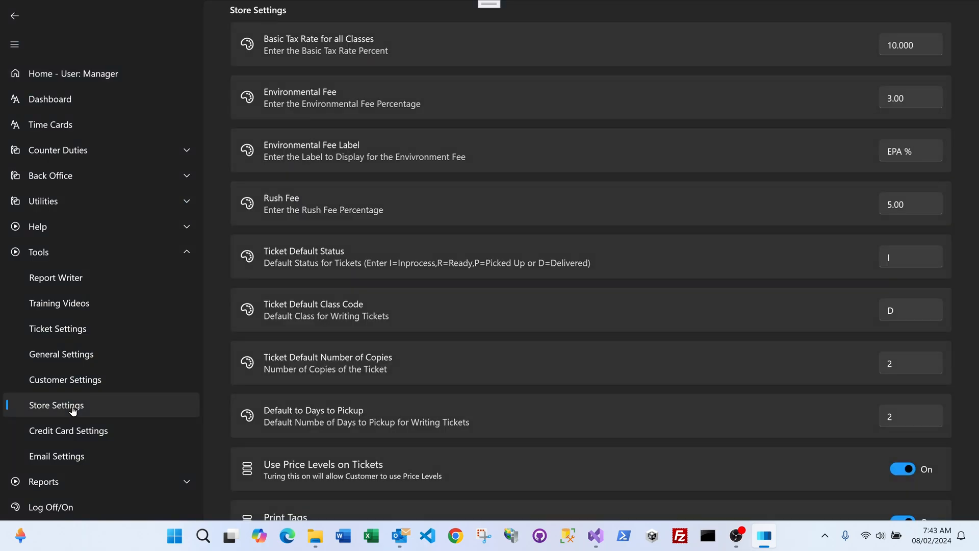
scroll(568, 336, down, 1)
scroll(567, 335, down, 2)
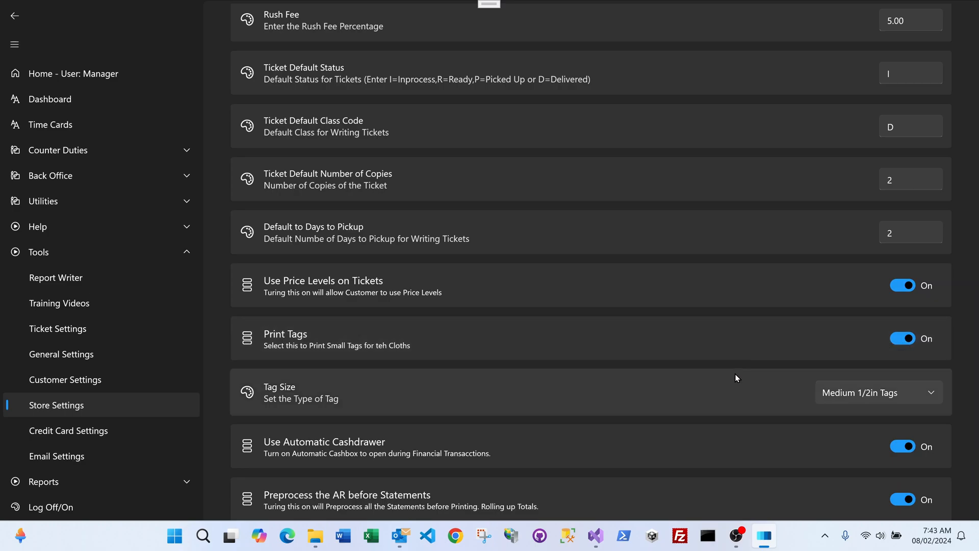
click(870, 397)
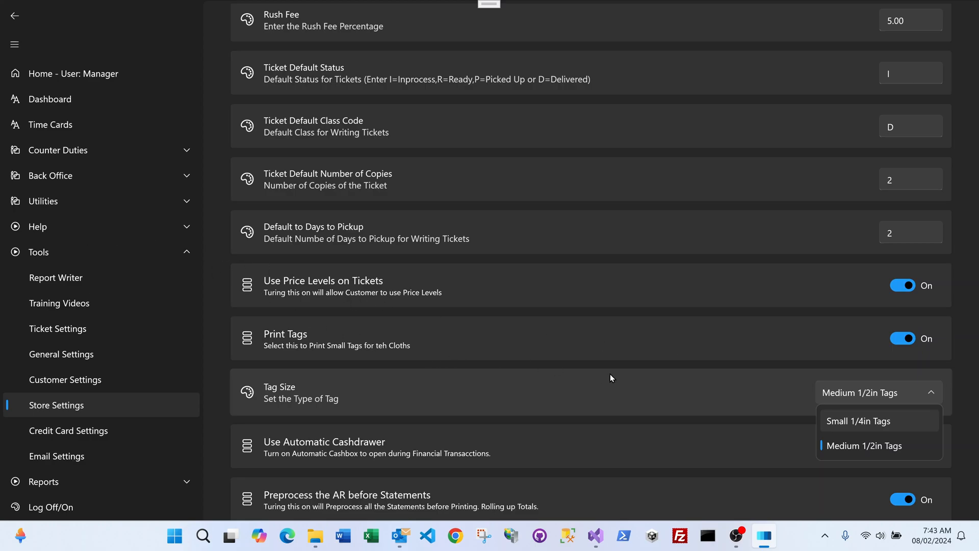
click(737, 341)
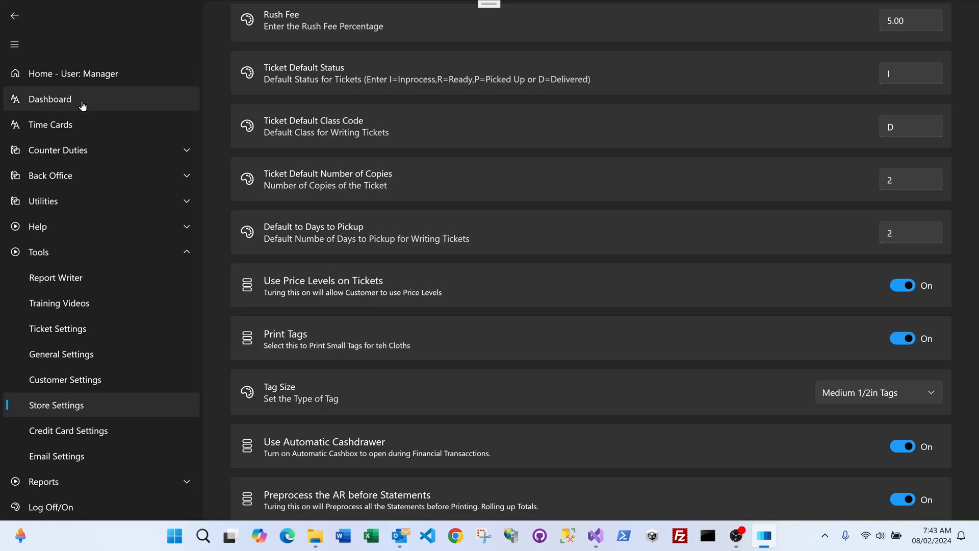
Return to the home page and search customers by name for "test"
click(84, 75)
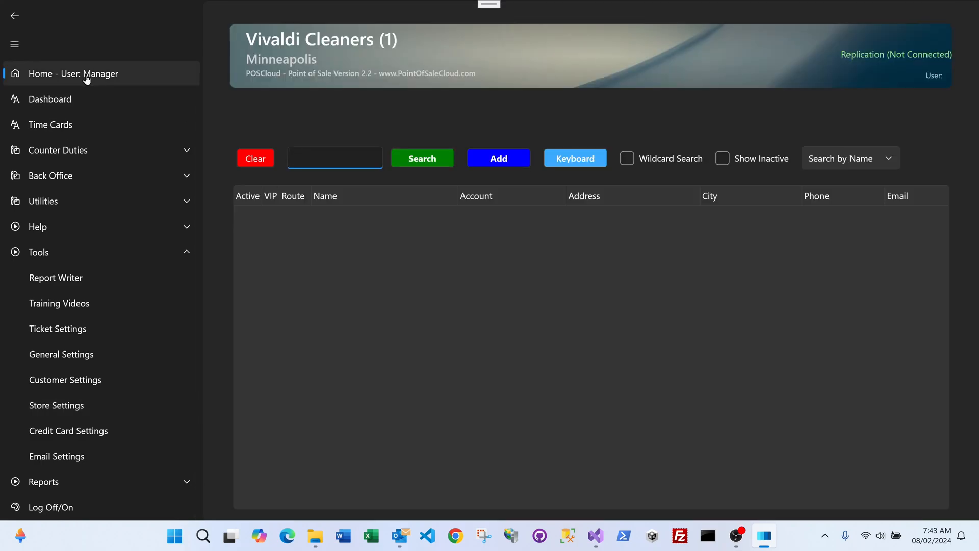
text(test)
click(423, 162)
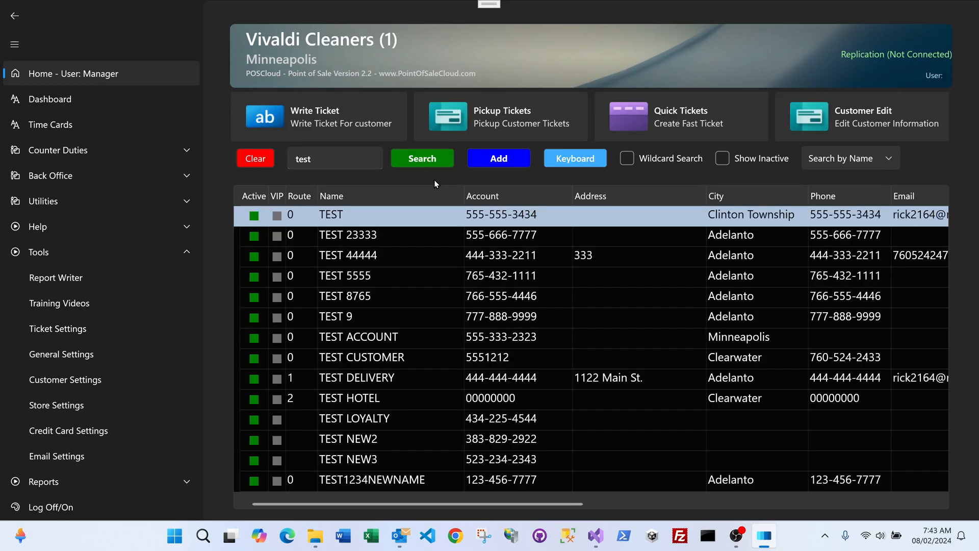
Write a new ticket for customer TEST 5555 with one $5.40 Sweater and one Skirt, and proceed to saving it
click(384, 272)
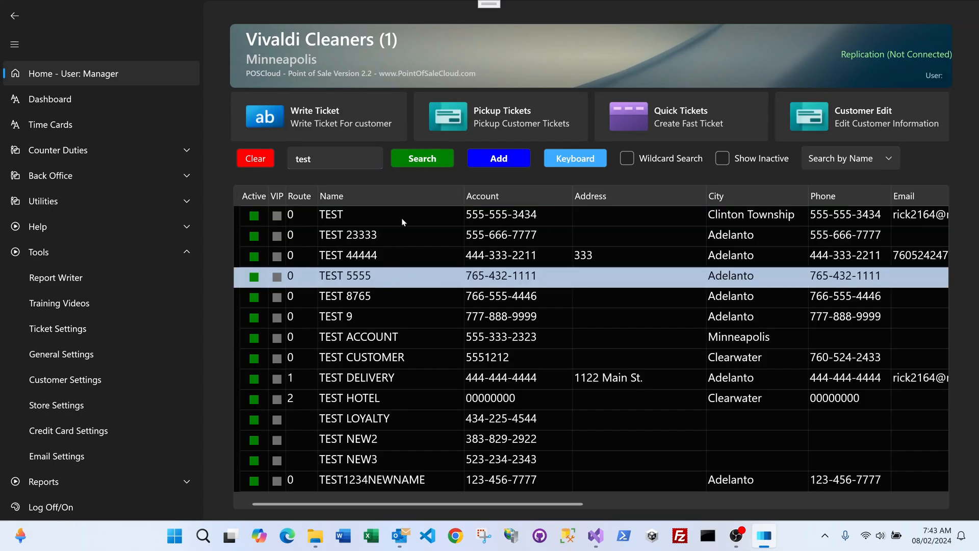
double_click(701, 278)
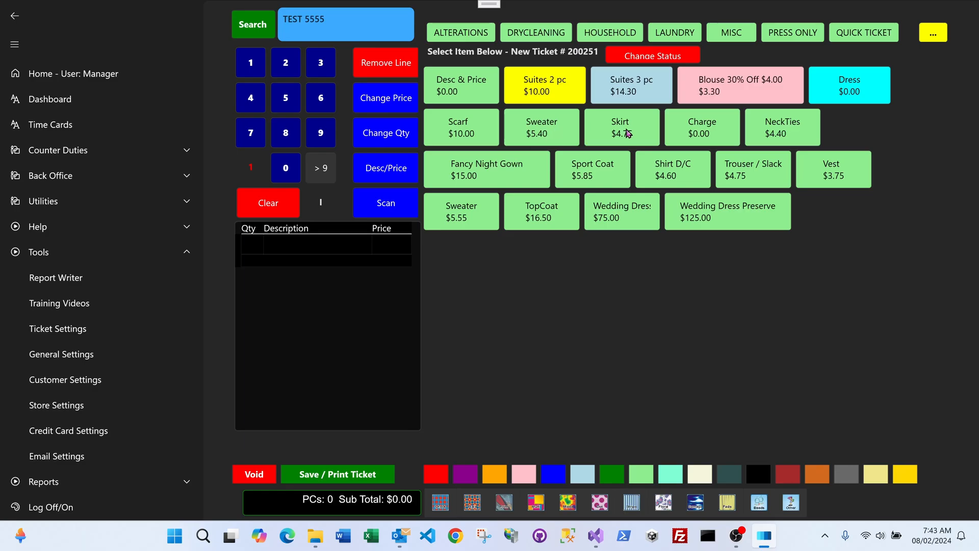
click(553, 133)
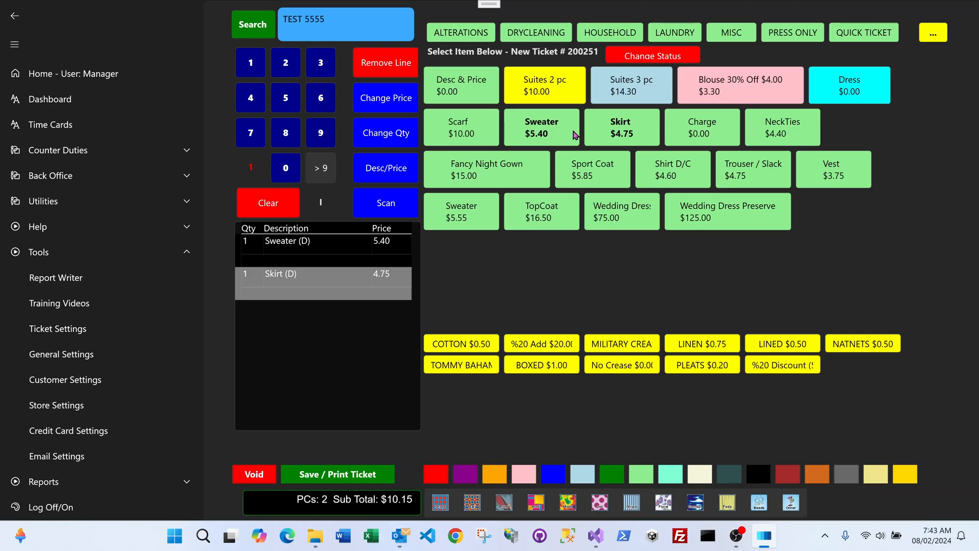
click(361, 475)
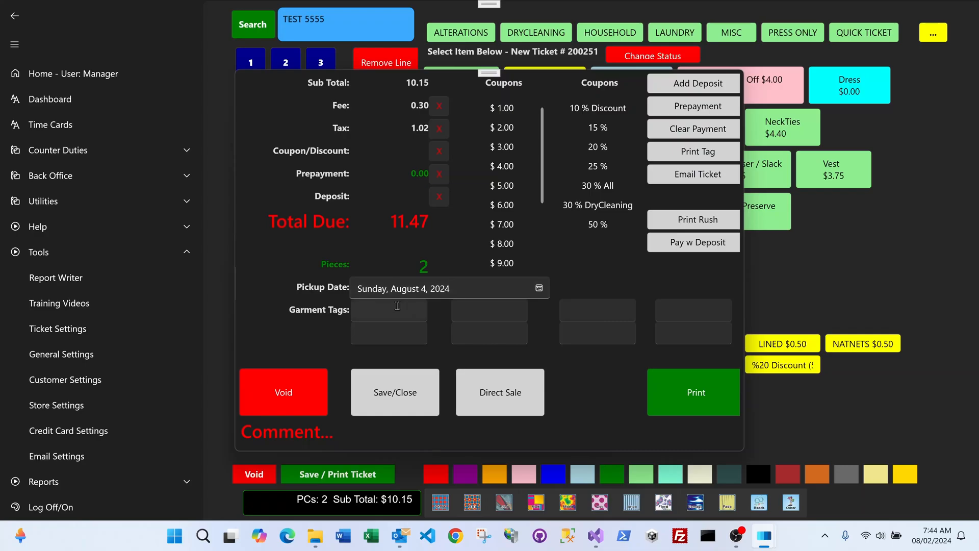
Enter GRN-1/2 as the ticket's first garment tag
click(397, 305)
key(Caps_Lock)
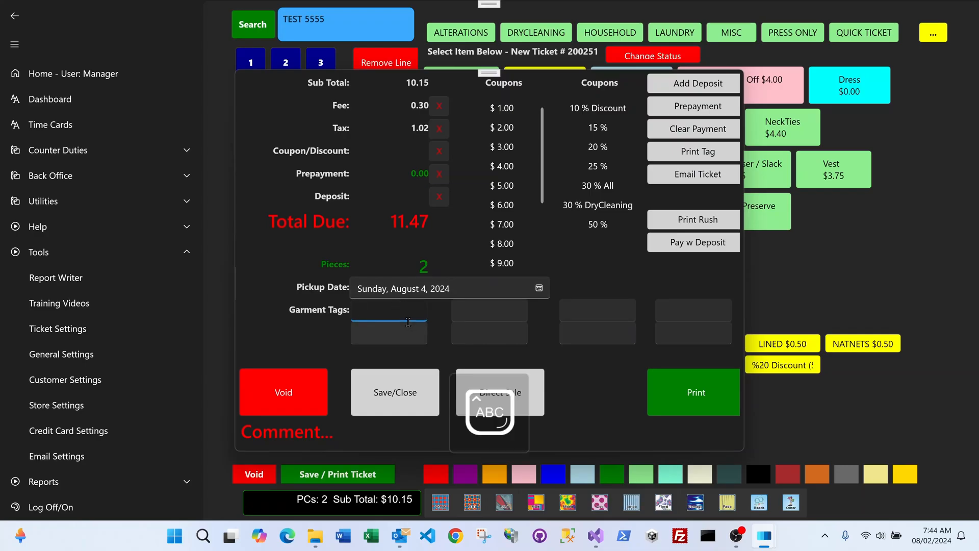
text(GRN)
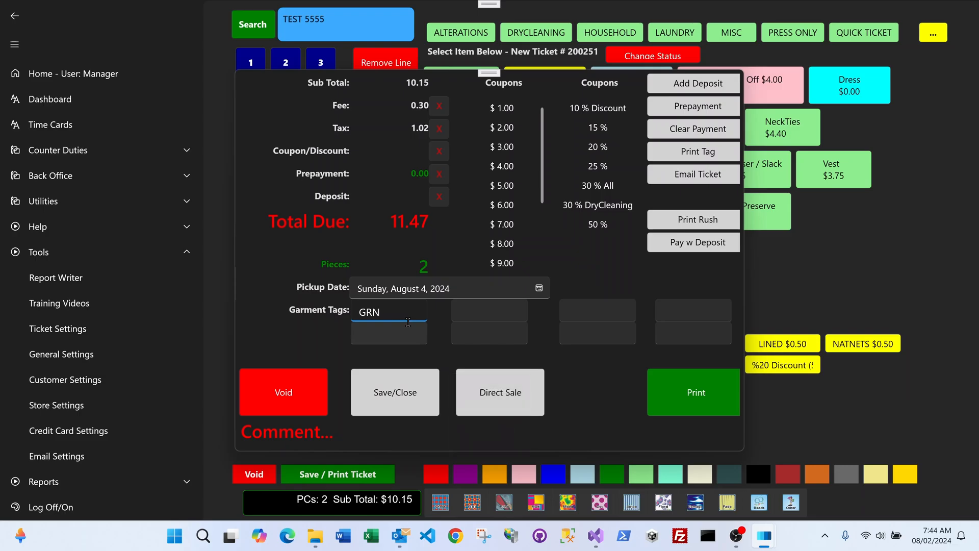
text(-1/21)
key(BackSpace)
Enter YEL-3/4 as the second garment tag and 434 as the third
key(Tab)
text(YE)
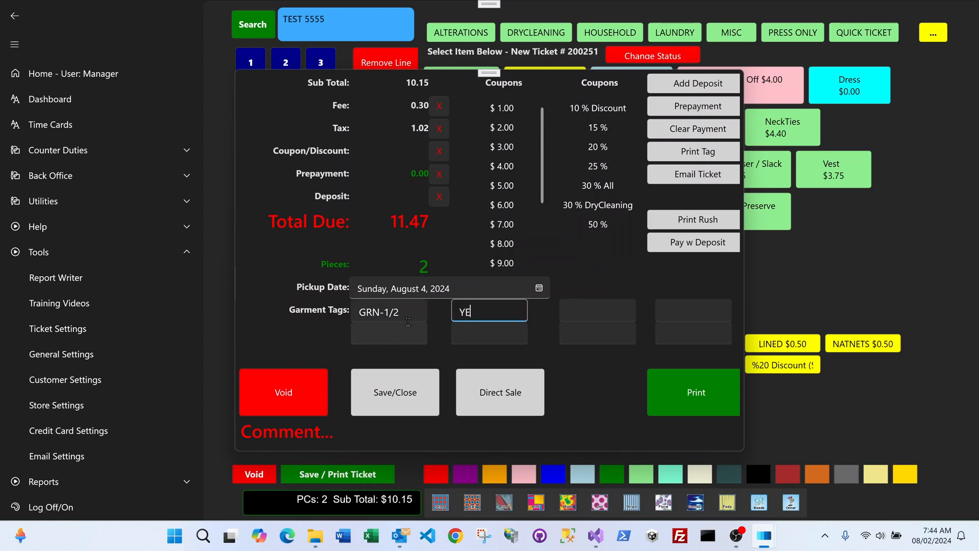
text(L-3/4)
click(597, 316)
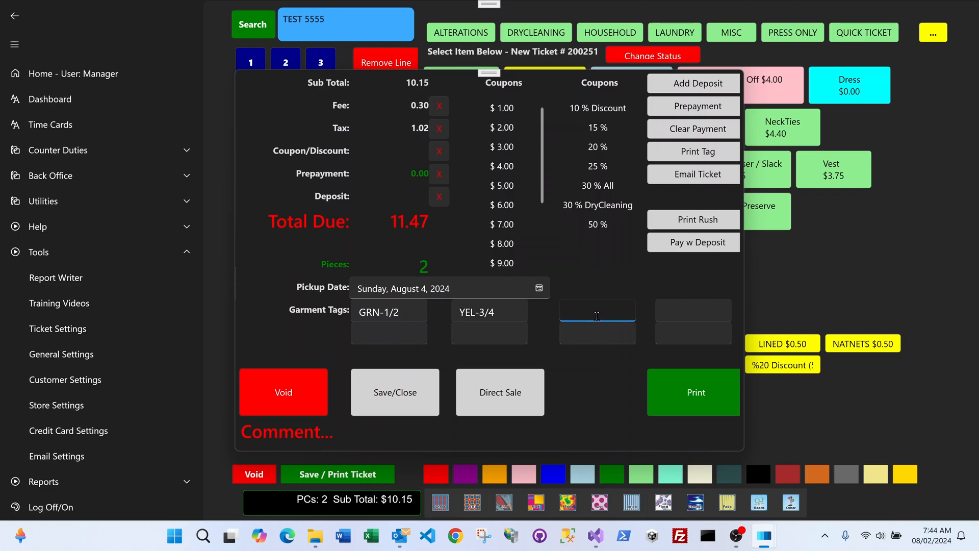
text(434)
Finish the ticket with a print preview, review the garment tags on the printout and close the preview
click(672, 384)
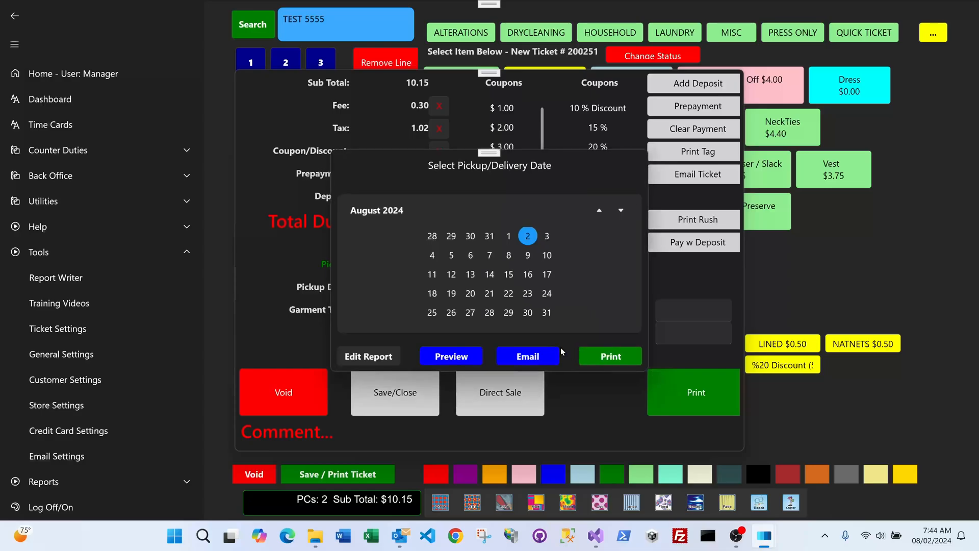
click(466, 356)
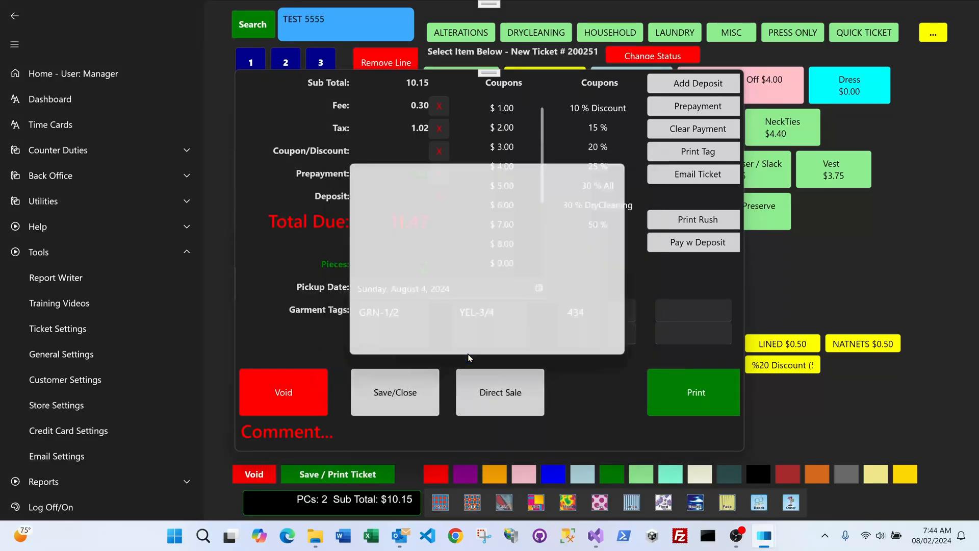
click(449, 307)
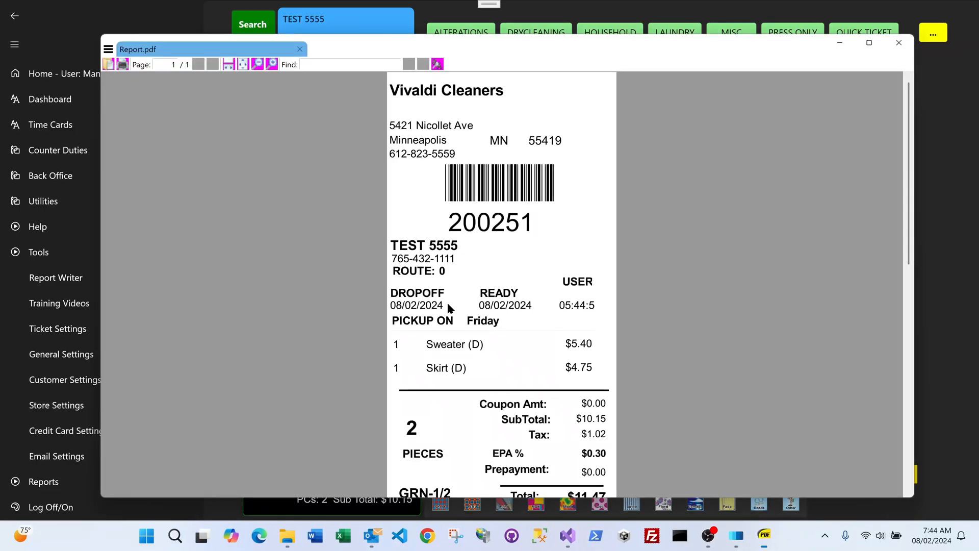
scroll(510, 265, down, 3)
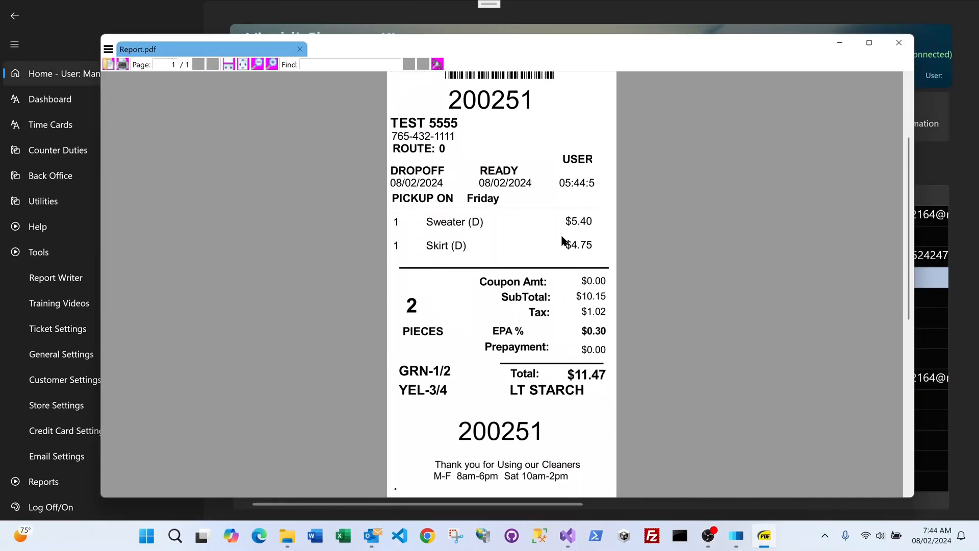
scroll(437, 352, down, 1)
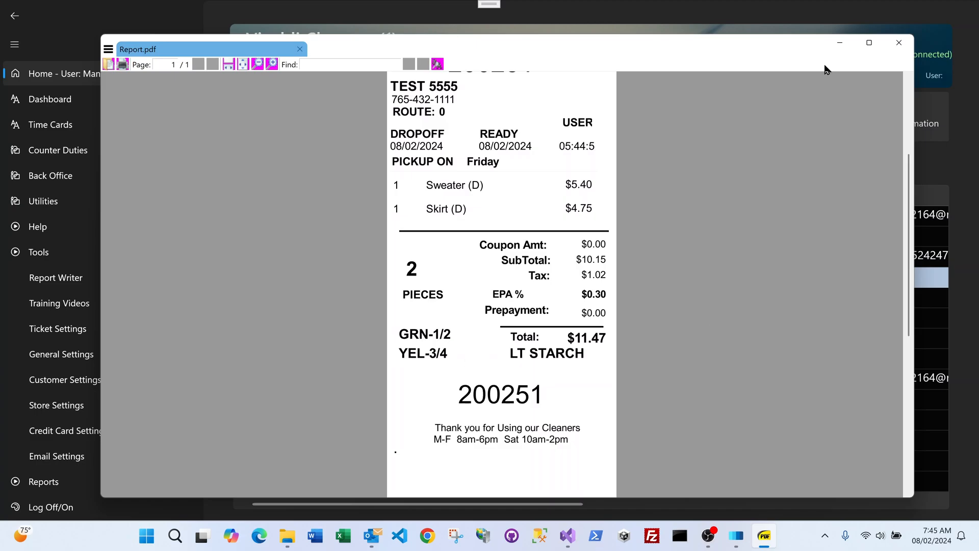
click(899, 47)
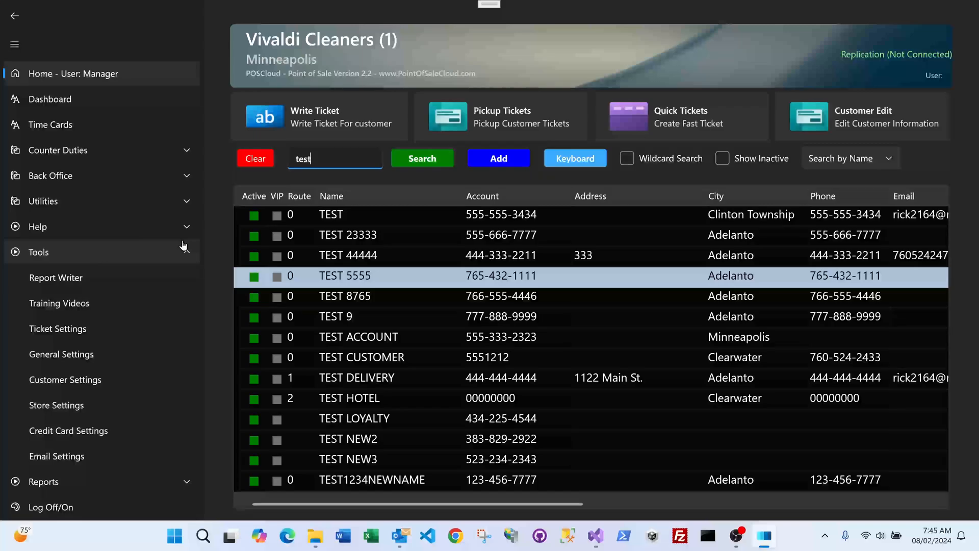
Open the Garment Tags manager from the dashboard and find the first ticket by its ticket number
click(162, 247)
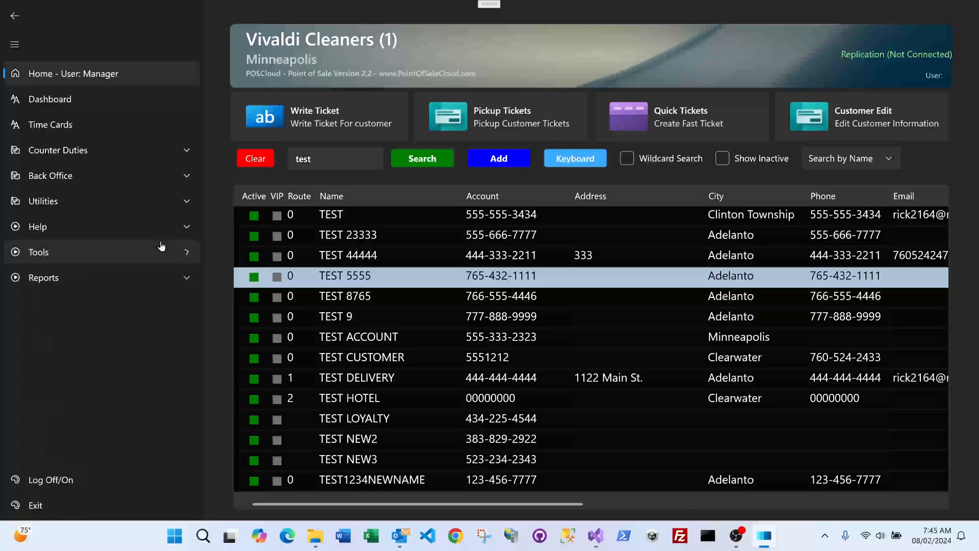
click(91, 100)
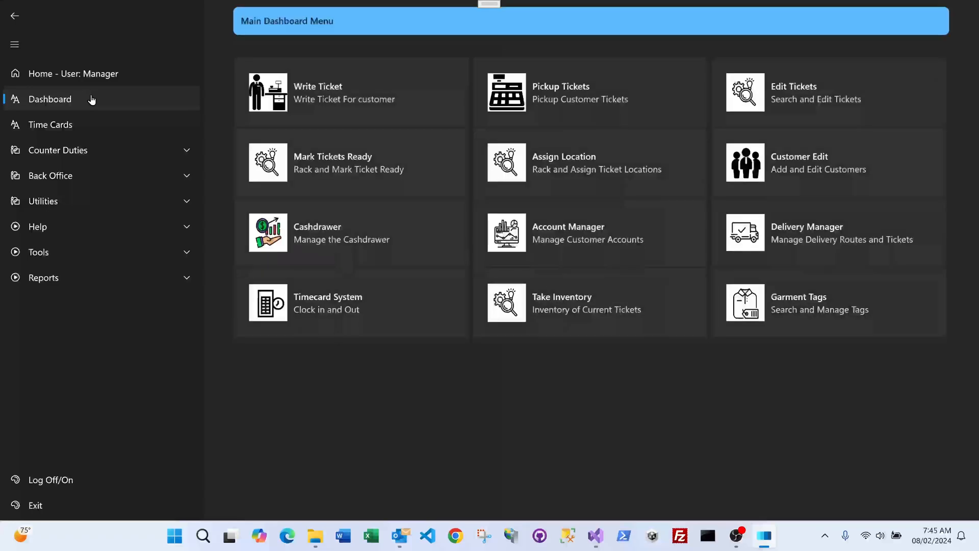
click(800, 304)
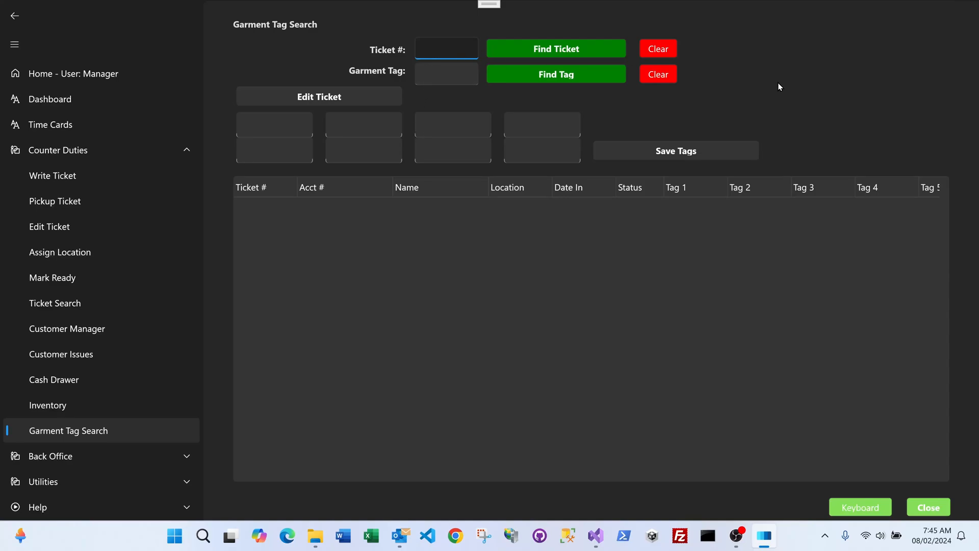
text(200115)
key(Tab)
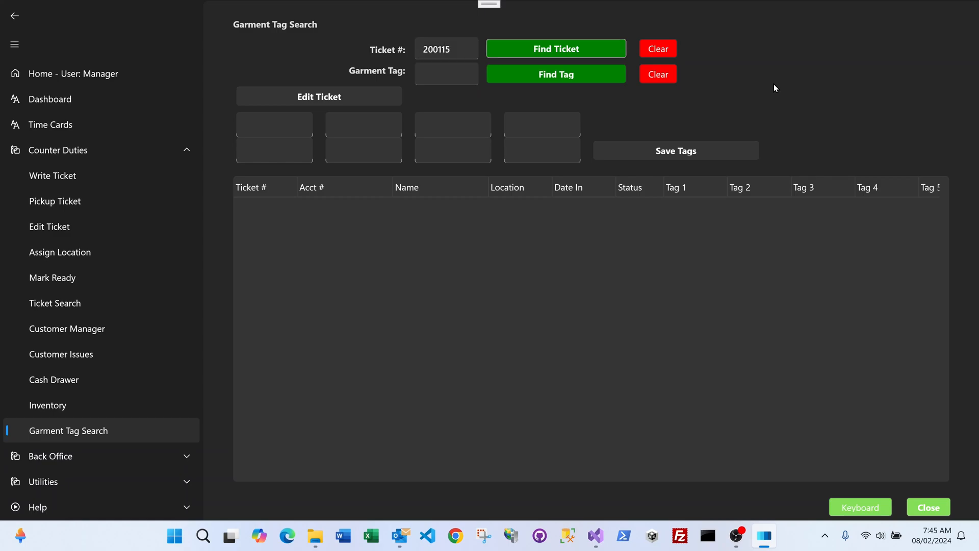
key(Return)
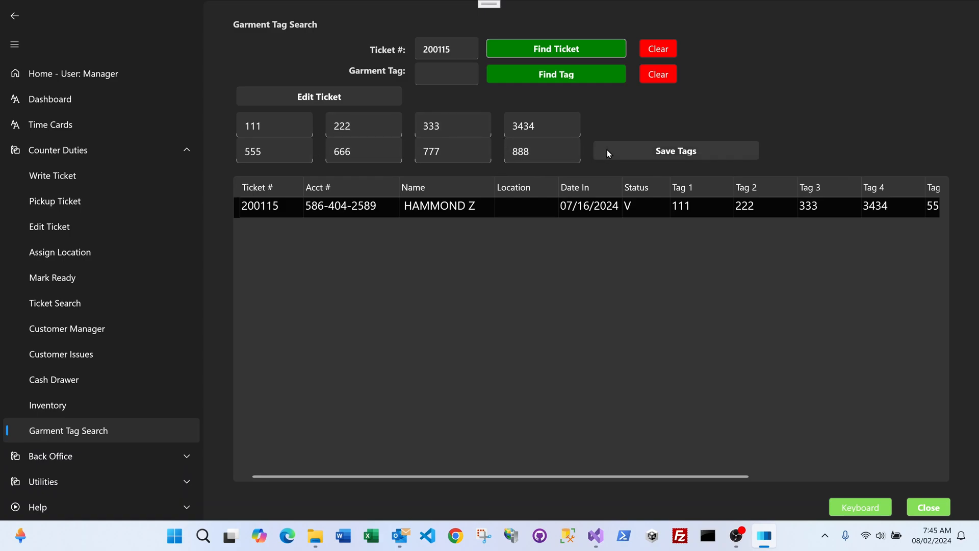
Change the found ticket's first garment tag to GRN-1/2 and save the tags
drag(278, 125, 231, 131)
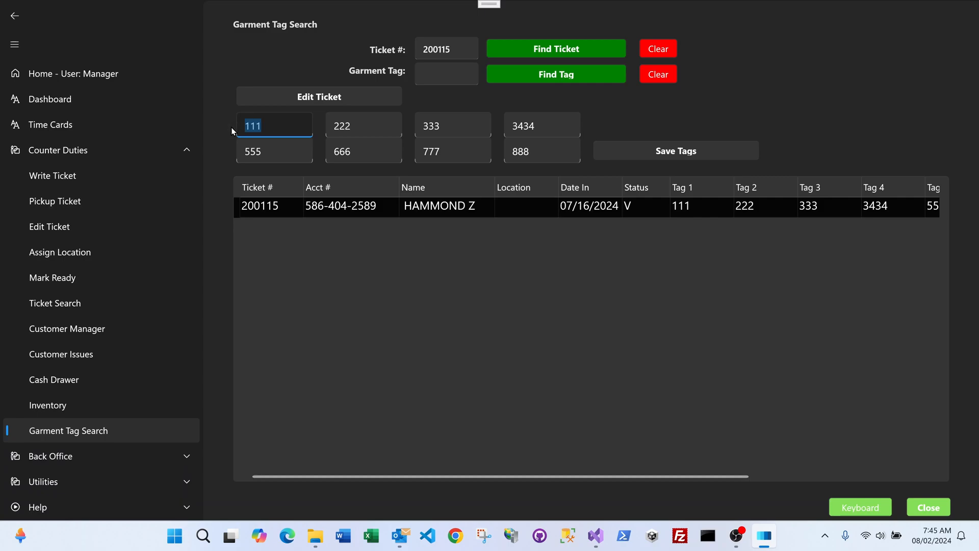
text(GRN-1/2)
click(633, 152)
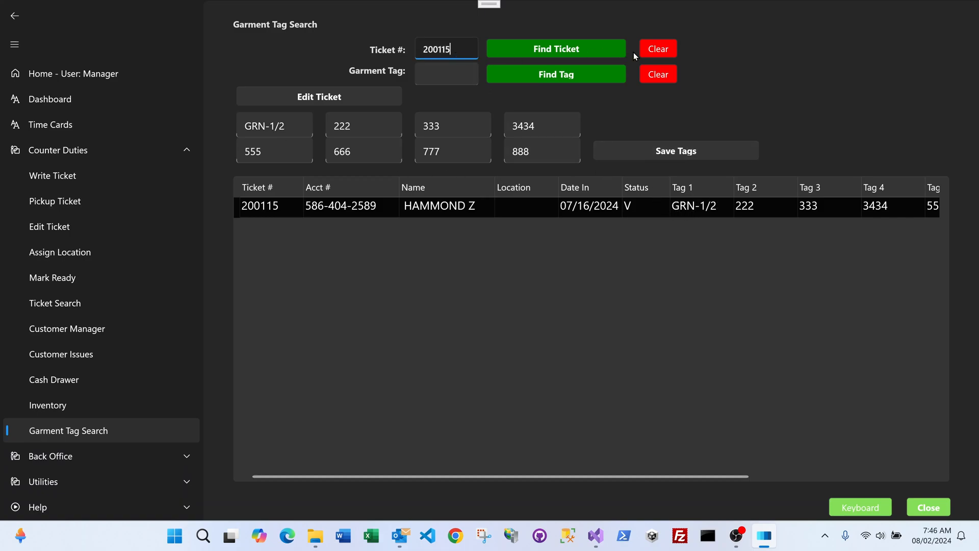
Clear the ticket number and find the TEST 23333 ticket by its ticket number
click(658, 49)
text(200116)
key(Tab)
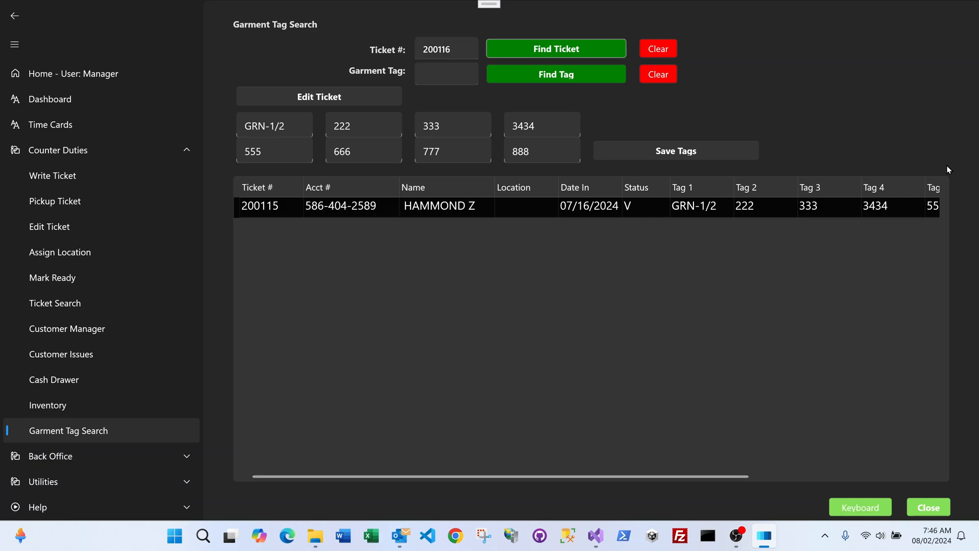
key(Return)
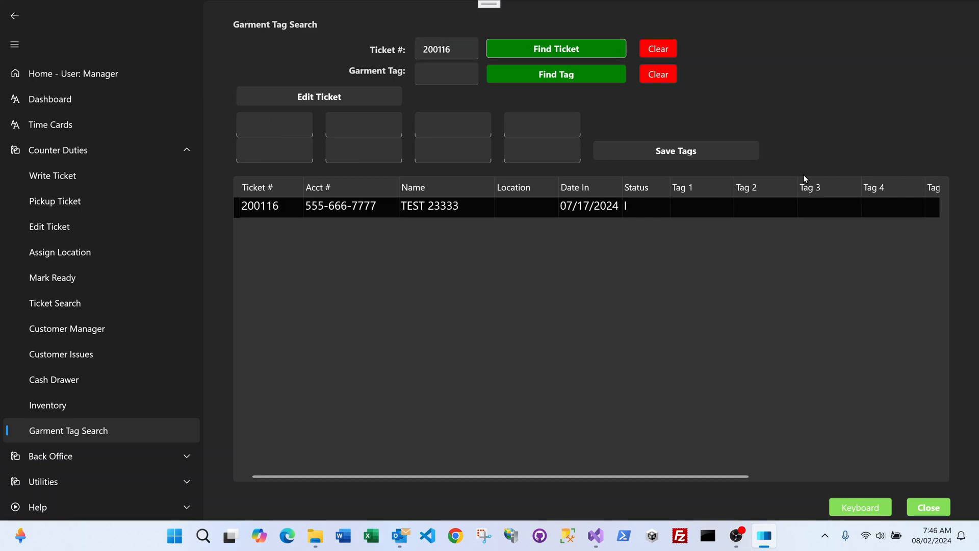
Set the TEST 23333 ticket's first garment tag to GRN-1.4 and save the tags
click(266, 125)
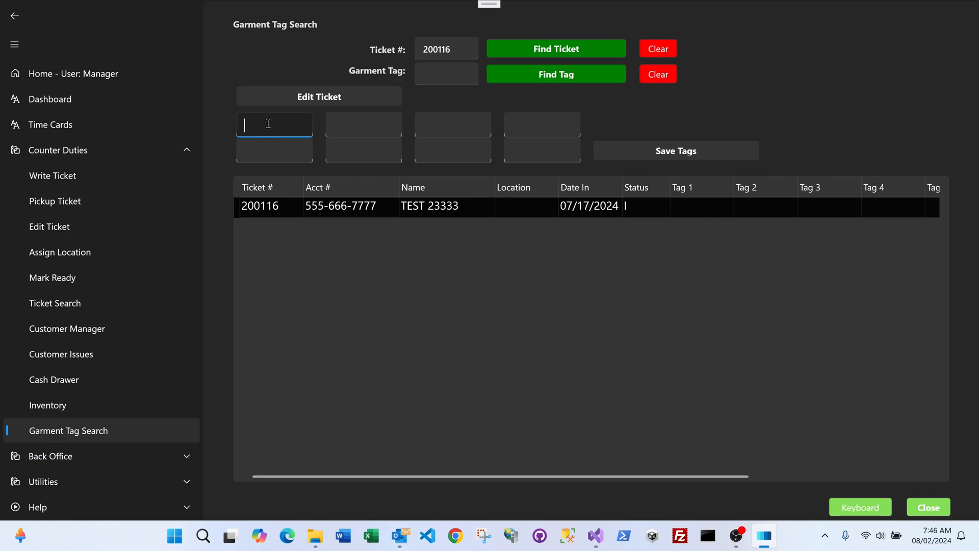
text(GRN-1.4)
click(666, 149)
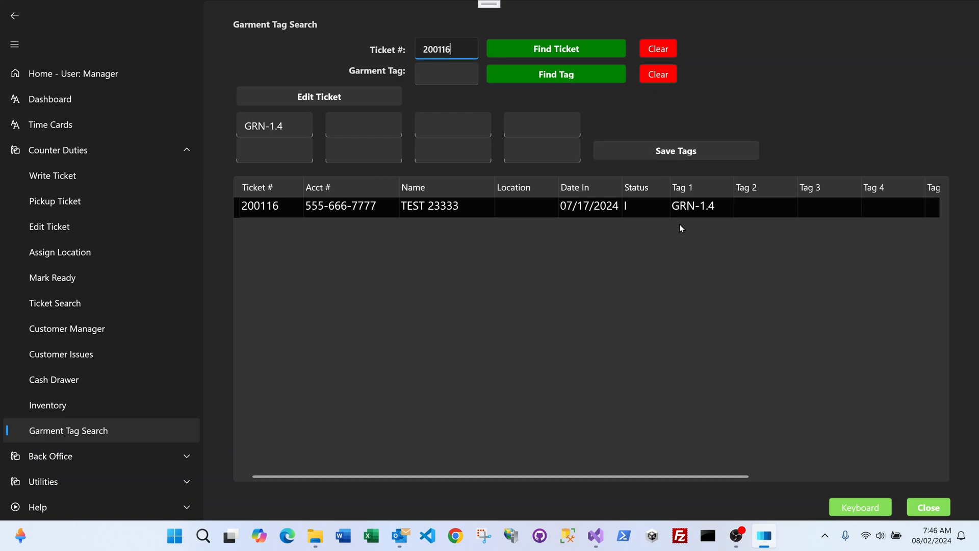
Clear the ticket number and search by garment tag for GRN-1.4
click(657, 49)
click(436, 72)
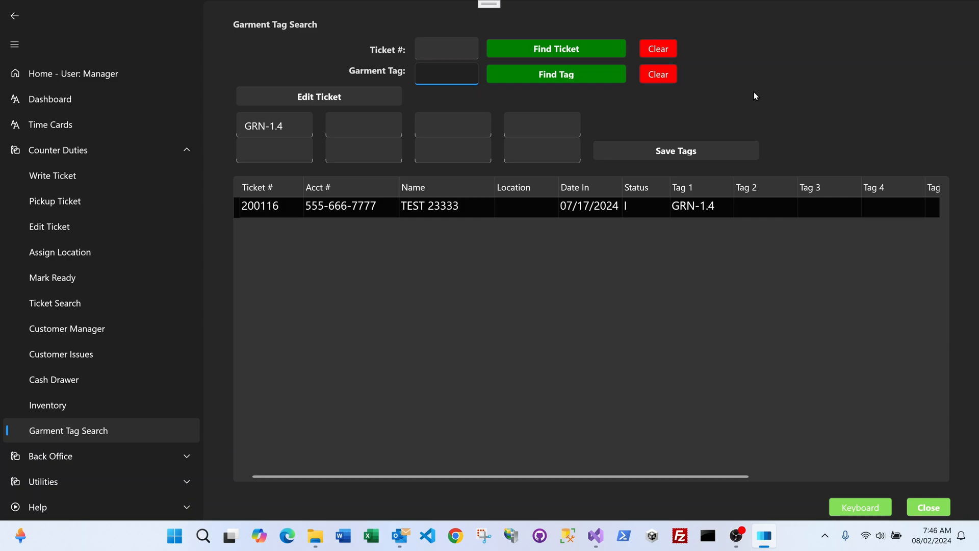
text(GRN-1.4)
click(595, 82)
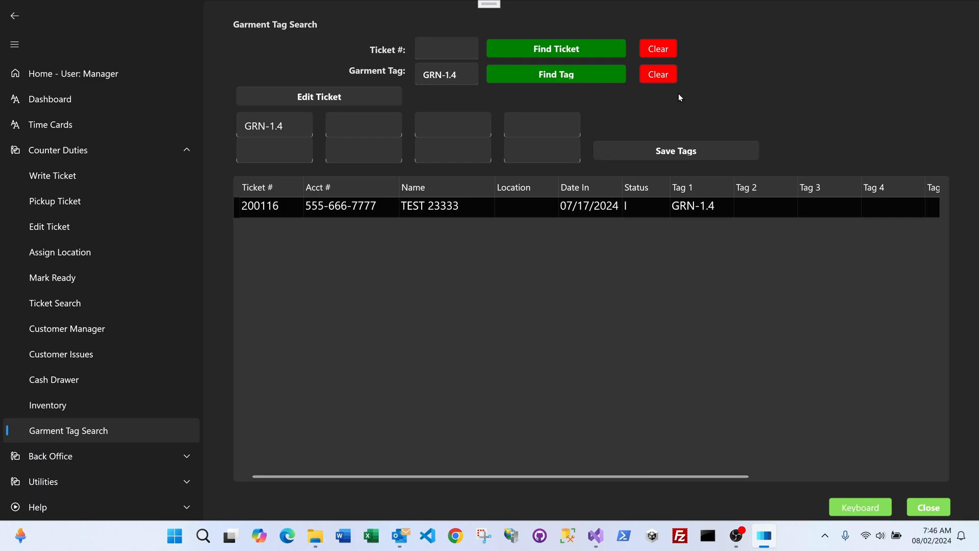
Clear the garment tag search and find the TEST DELIVERY ticket by its ticket number
click(655, 76)
click(455, 46)
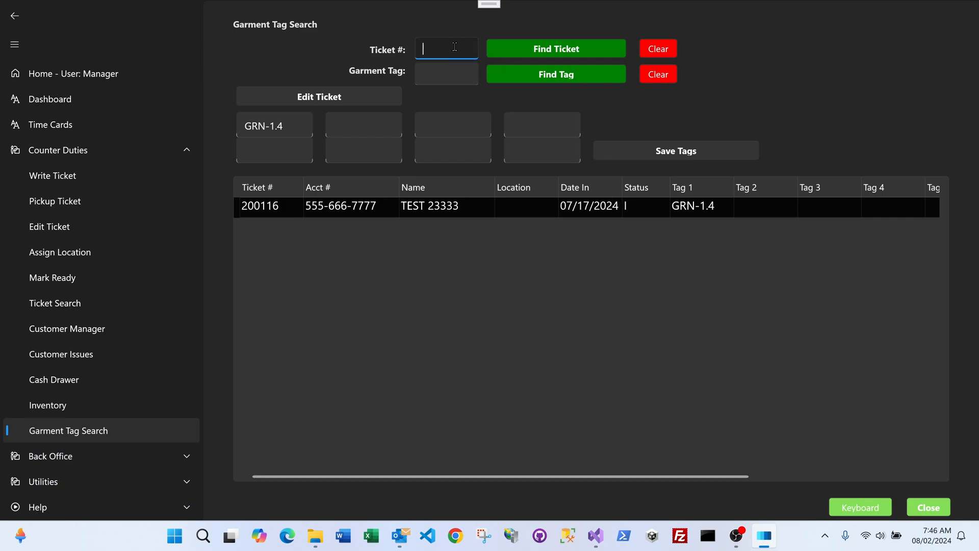
text(2)
key(BackSpace)
text(200113)
key(Tab)
key(Return)
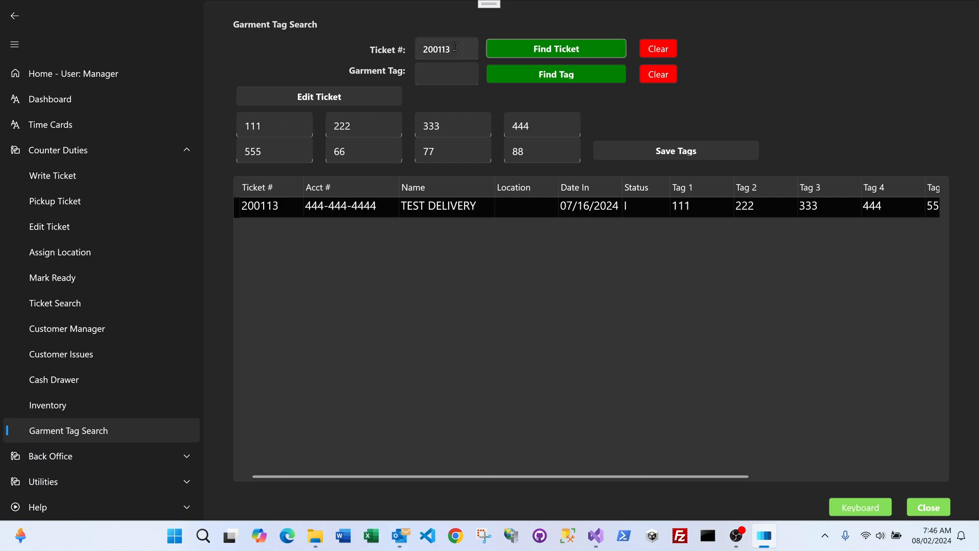
Find the ticket tagged GRN-1.4 again, view it in the ticket editor and return to the garment tag search
click(454, 74)
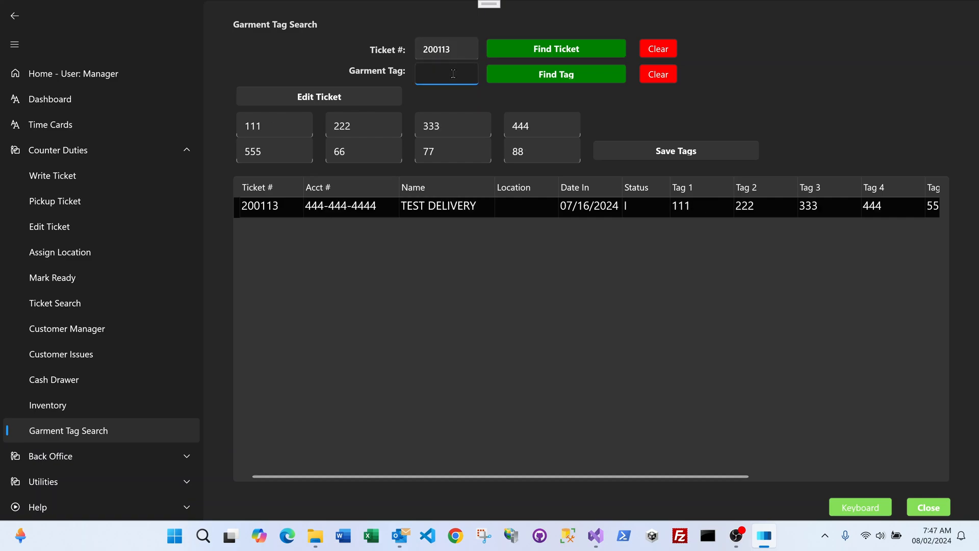
text(GRN-1.4)
click(528, 75)
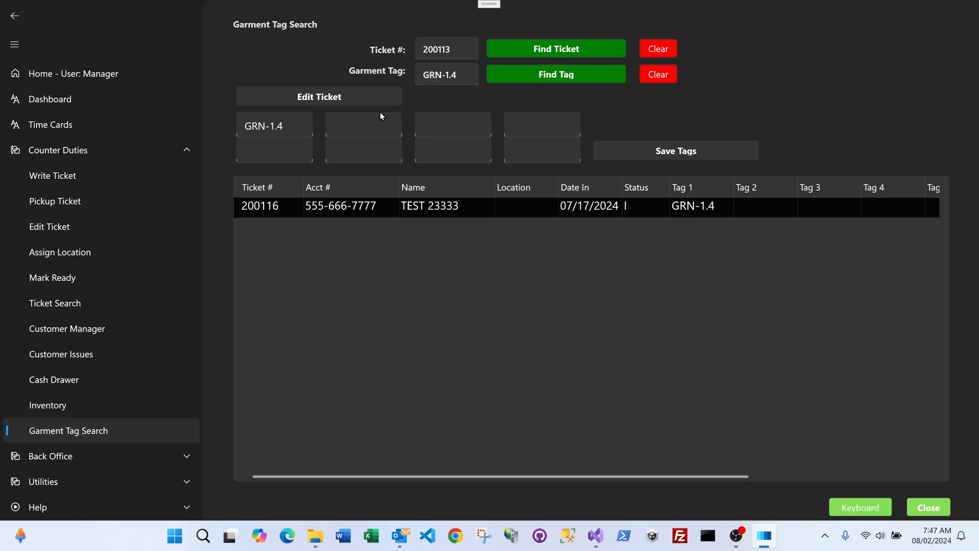
click(346, 95)
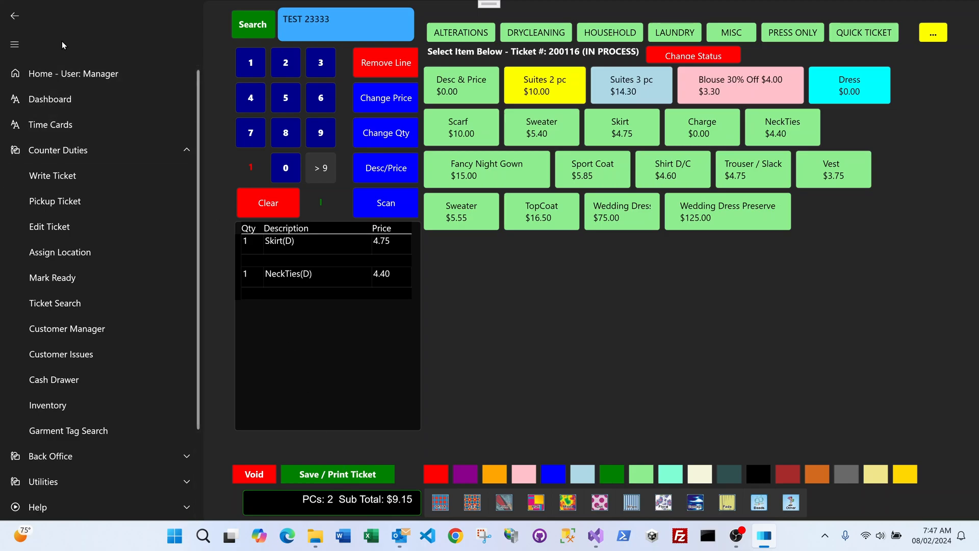
click(20, 17)
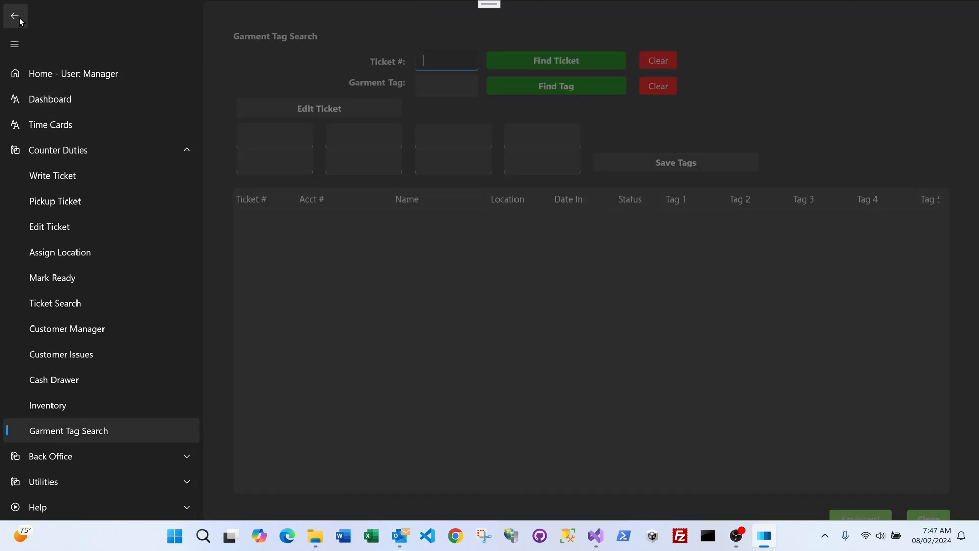